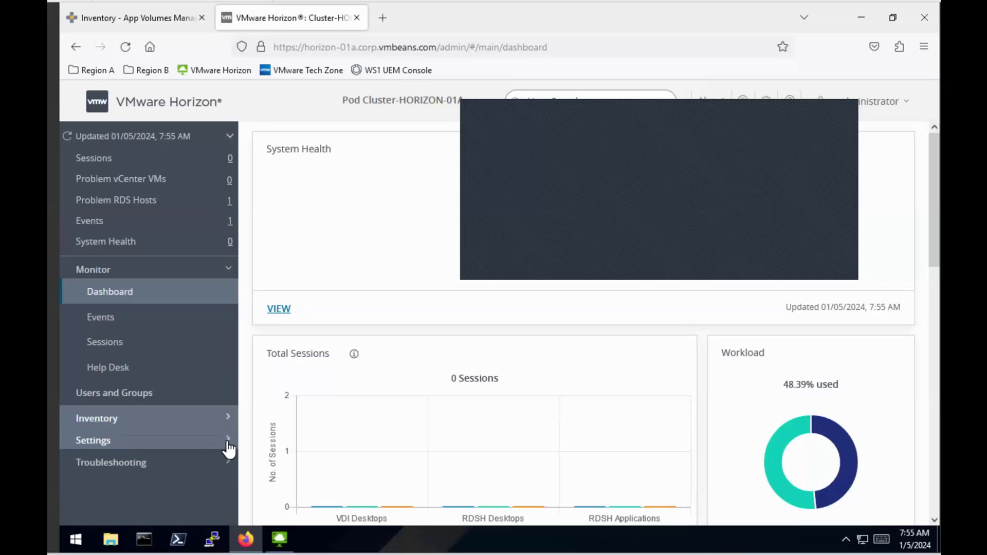
- Go to Settings > Servers and show the empty App Volumes Managers tab
click(226, 443)
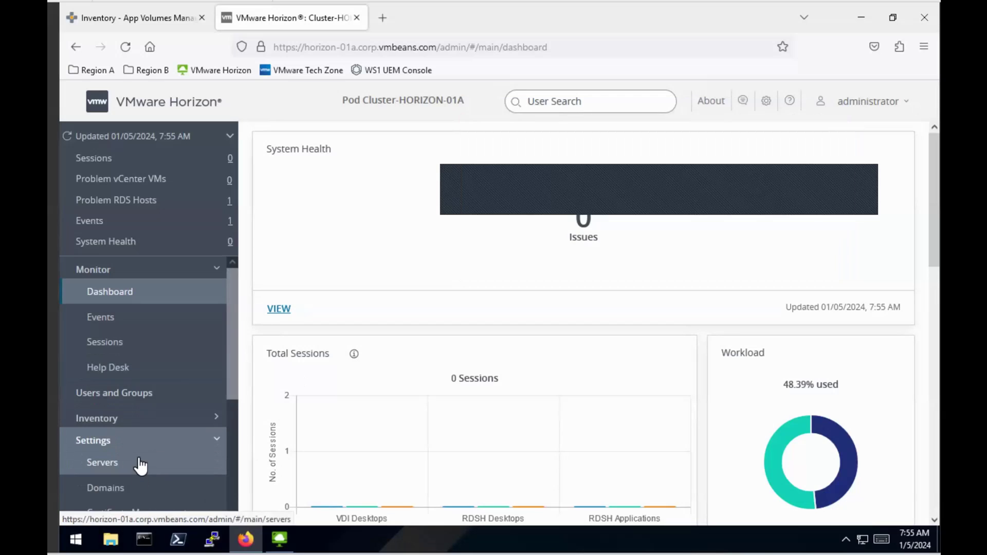
click(140, 465)
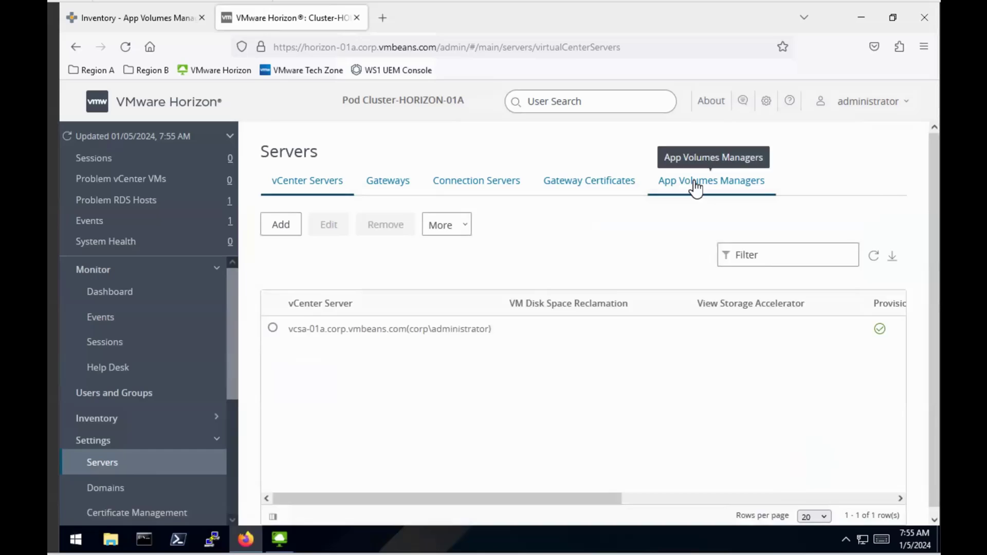
click(694, 185)
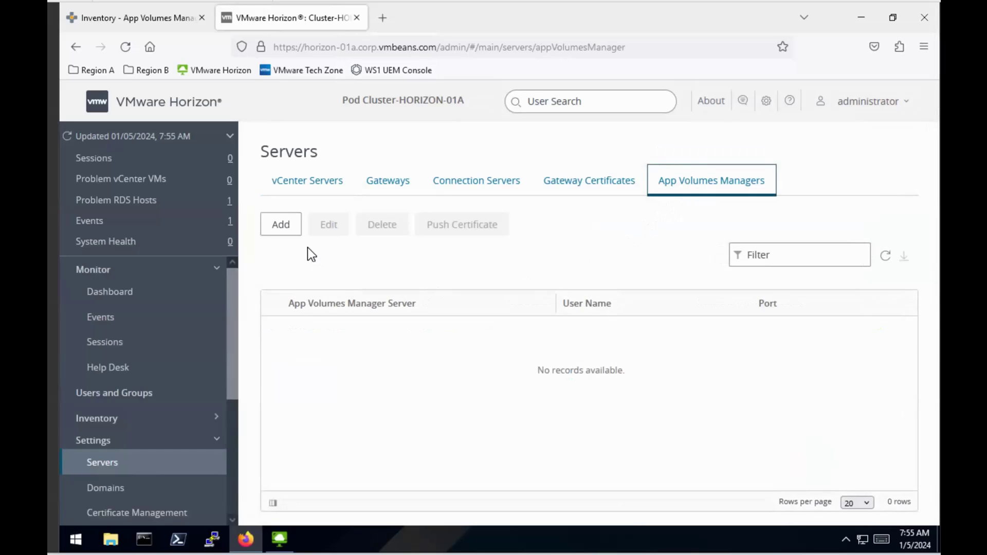
- Add App Volumes Manager appvol-01a.corp.vmbeans.com on port 443 with the domain administrator credentials
click(289, 227)
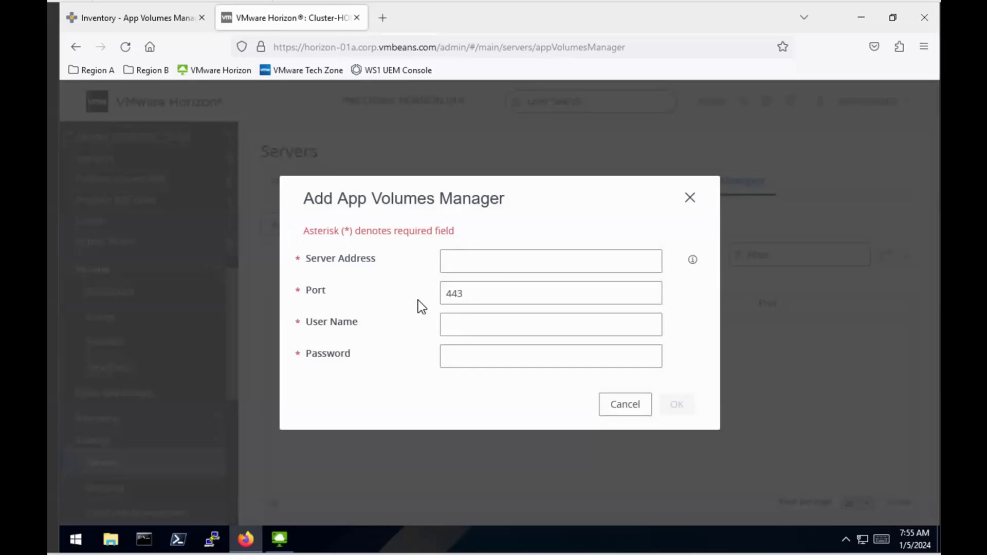
click(481, 258)
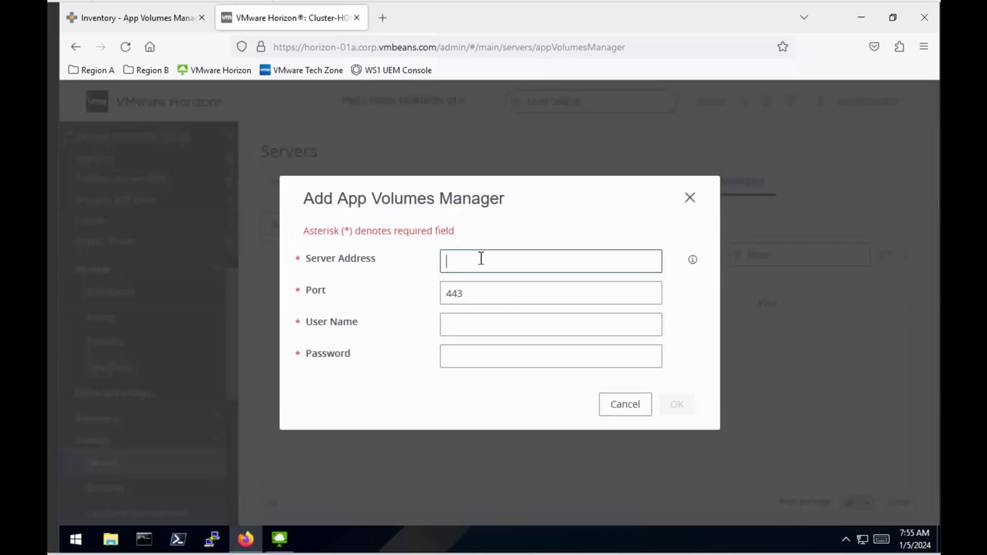
text(appvol-01a.corp.vmbean)
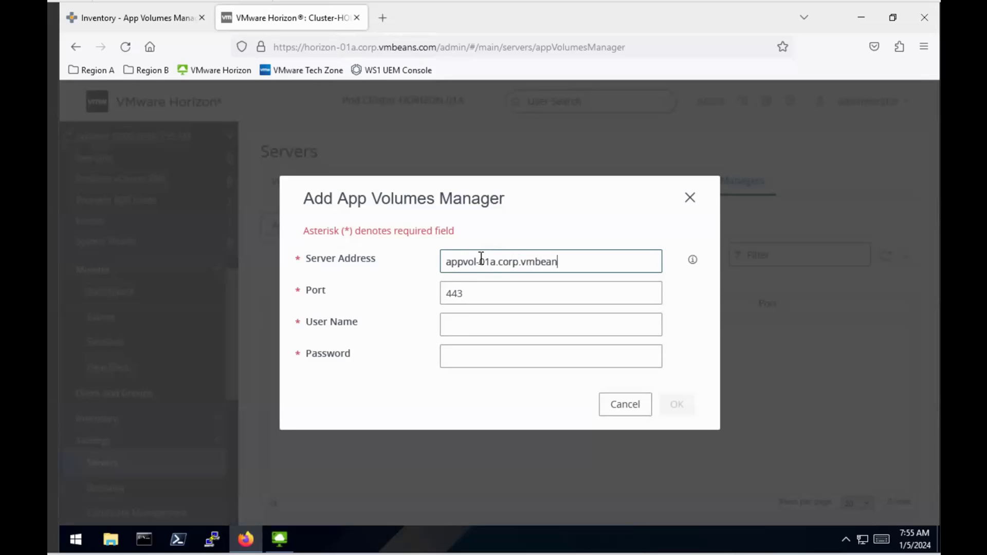
text(s.com)
key(Tab)
key(Tab)
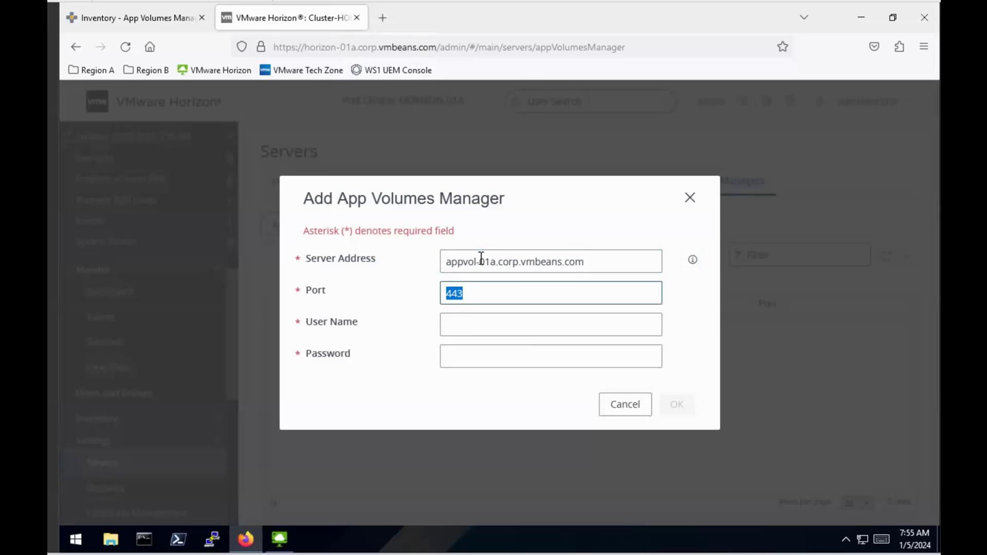
key(Tab)
text(c)
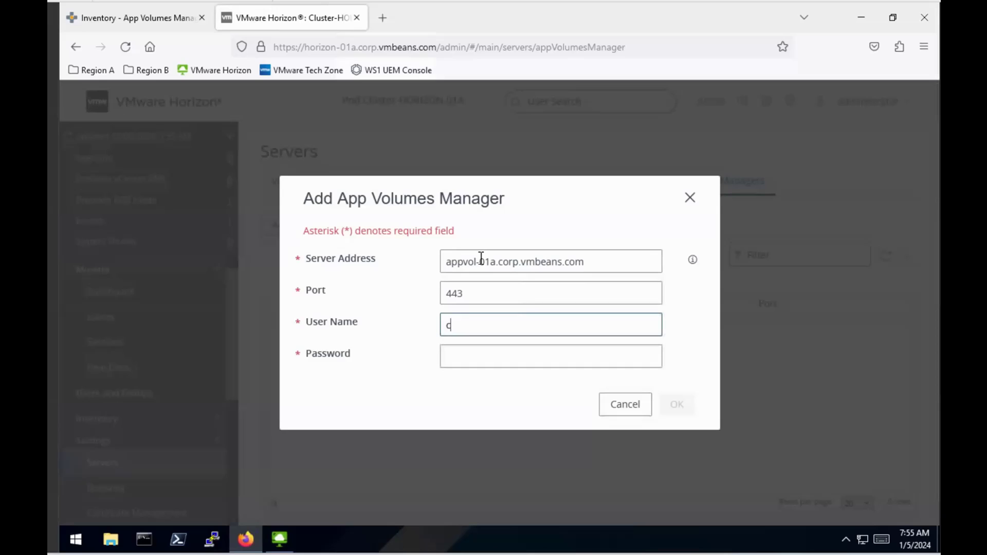
text(orp\administrator)
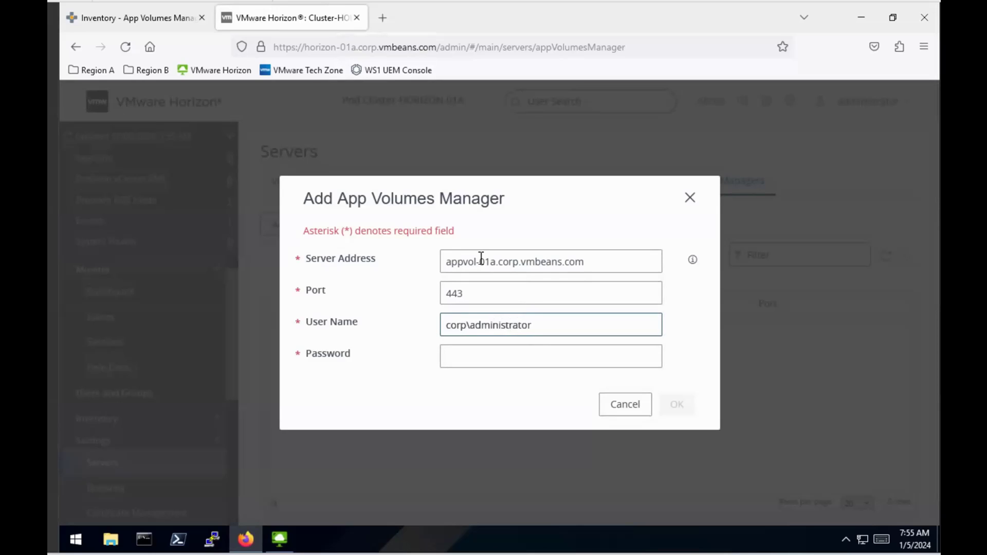
key(Tab)
text(V)
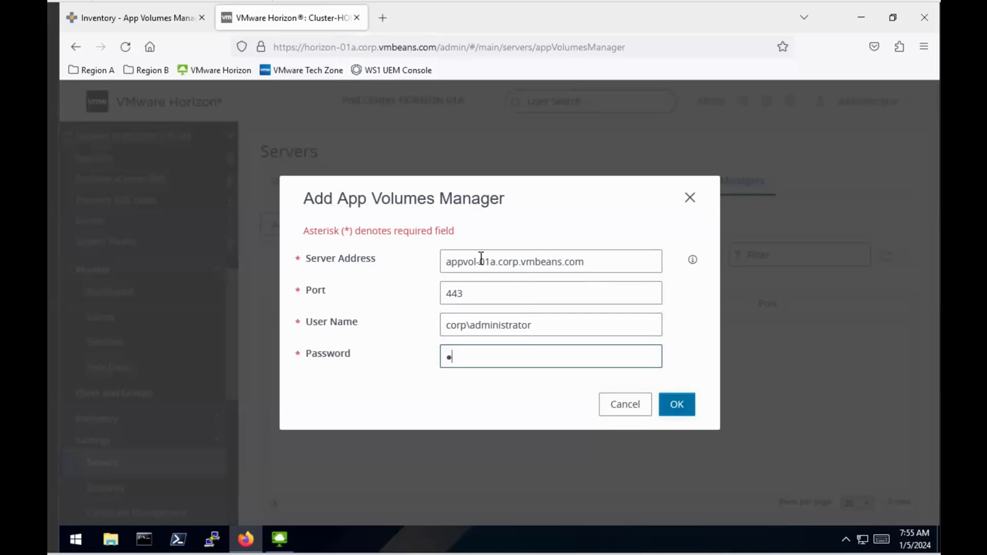
text(Mware)
- Save the appvol-01a.corp.vmbeans.com manager registration and expand the Inventory section
click(684, 407)
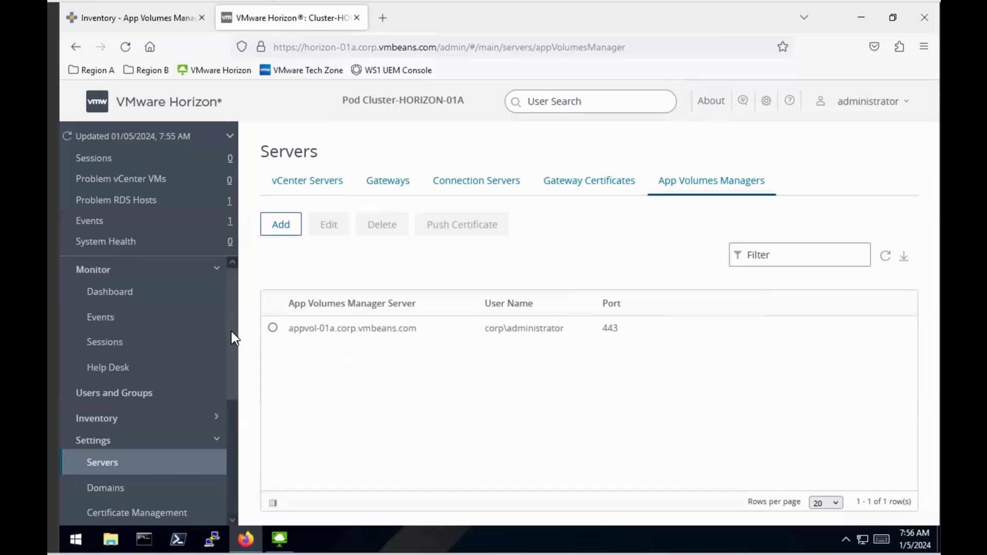
click(148, 420)
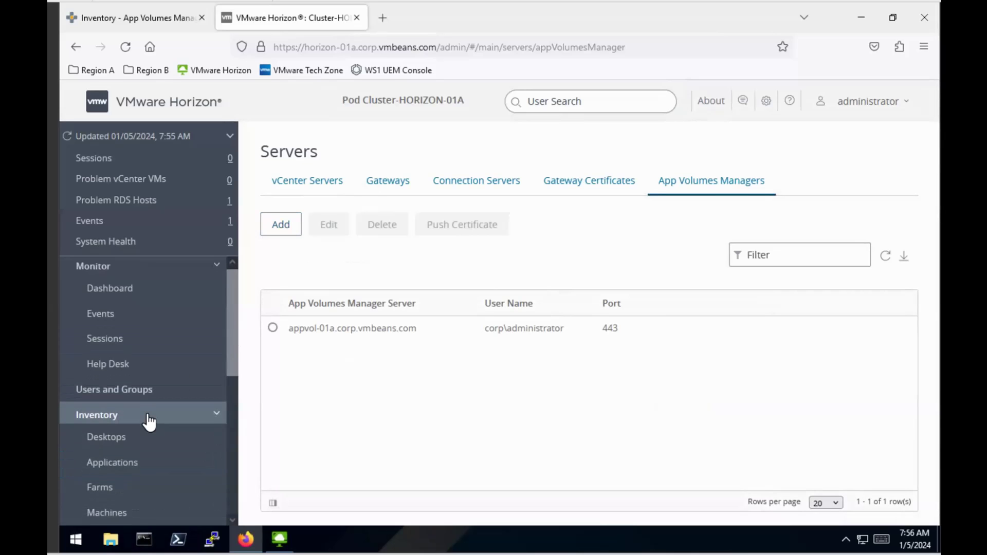
scroll(148, 419, down, 5)
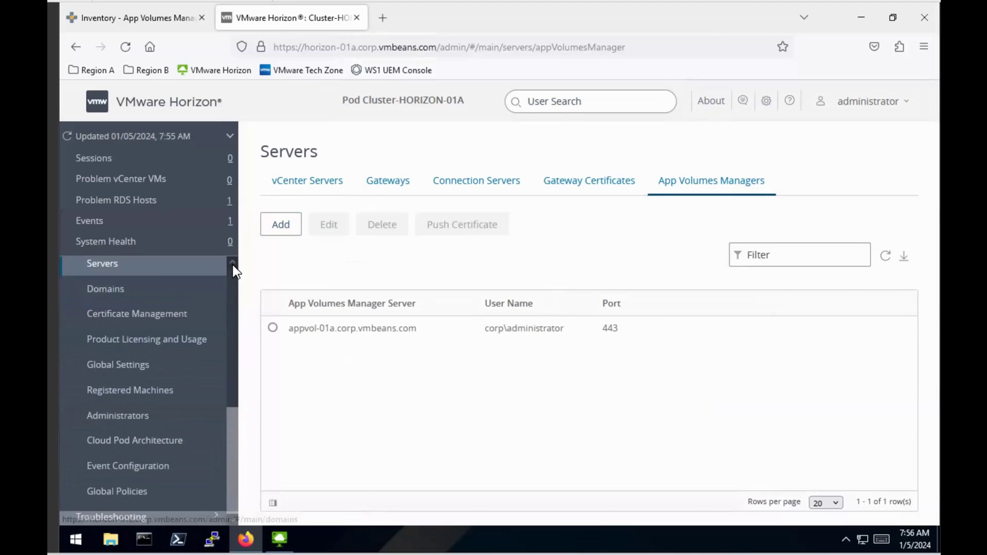
scroll(234, 267, up, 4)
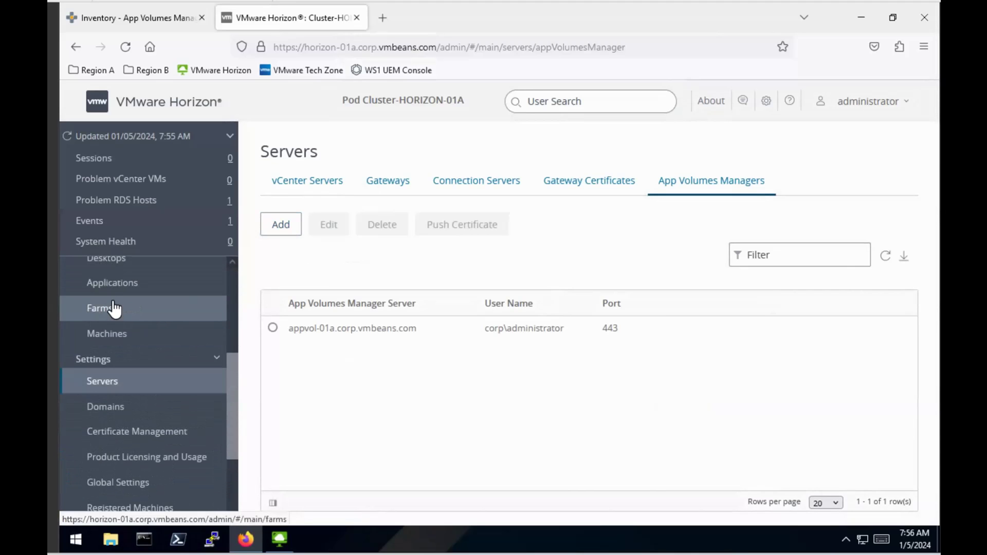
- Associate farm RDSH-01 with App Volumes Manager appvol-01a.corp.vmbeans.com
click(111, 308)
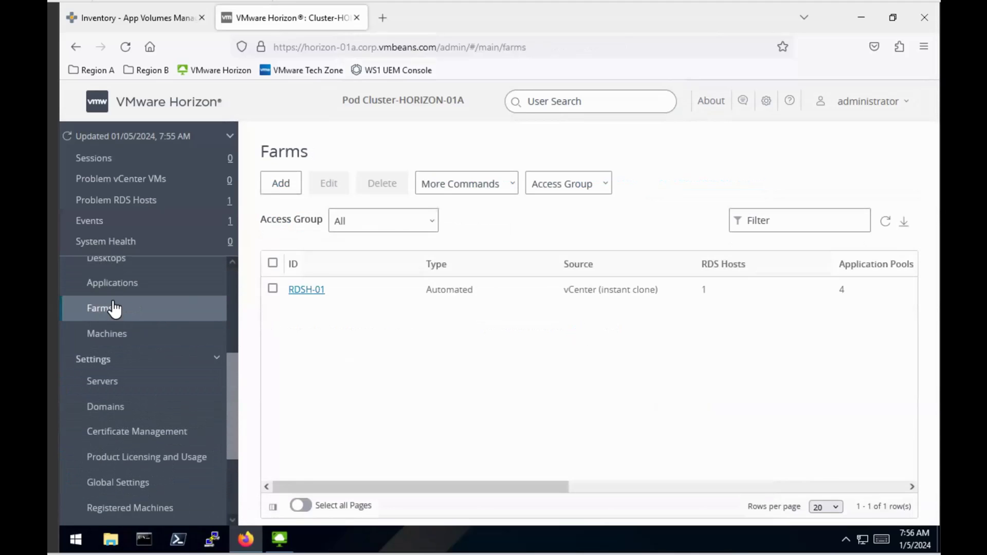
click(273, 290)
click(504, 188)
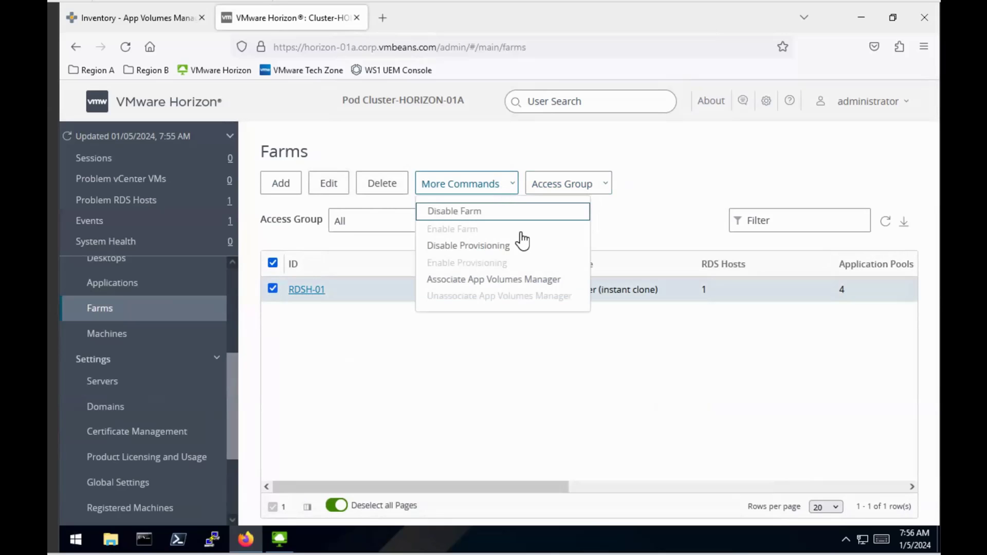
click(535, 279)
click(492, 304)
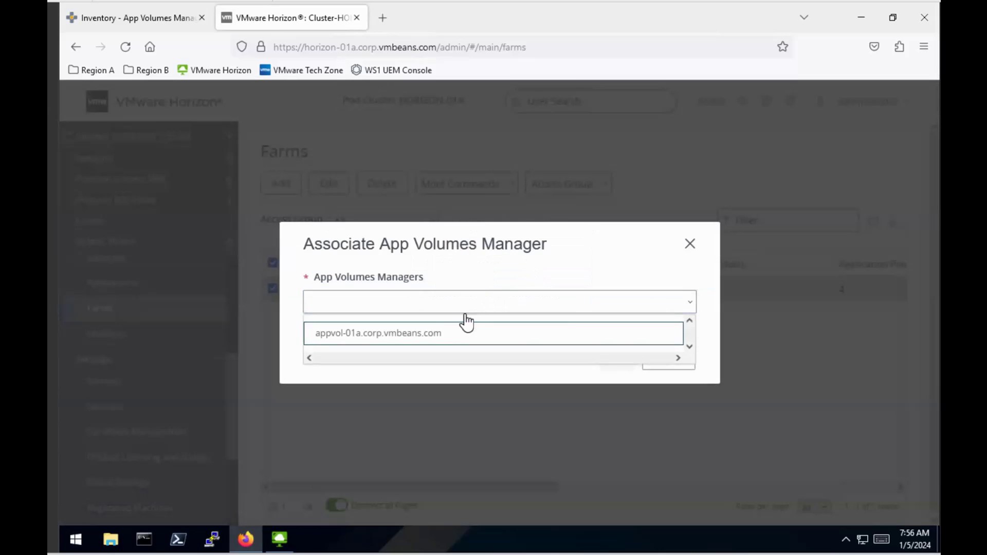
click(439, 333)
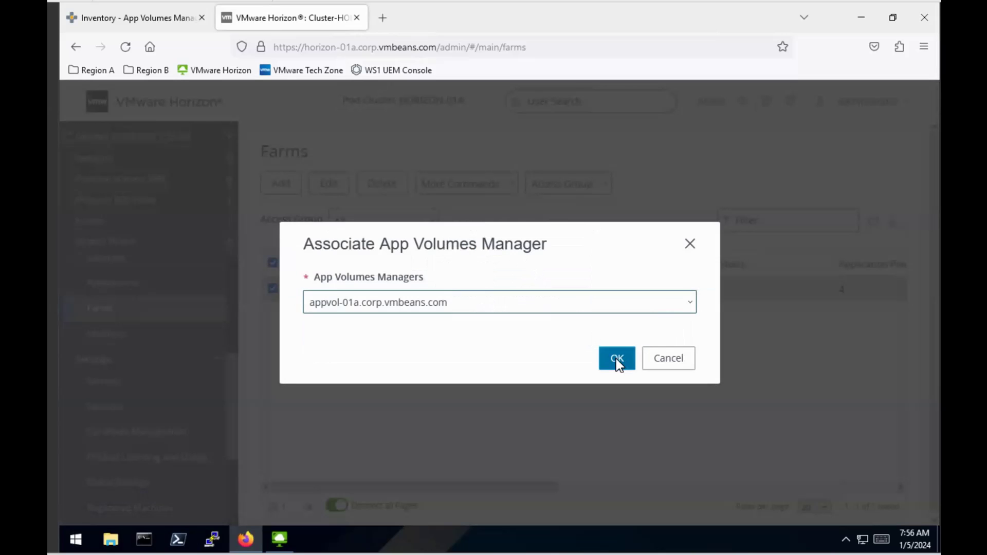
click(616, 358)
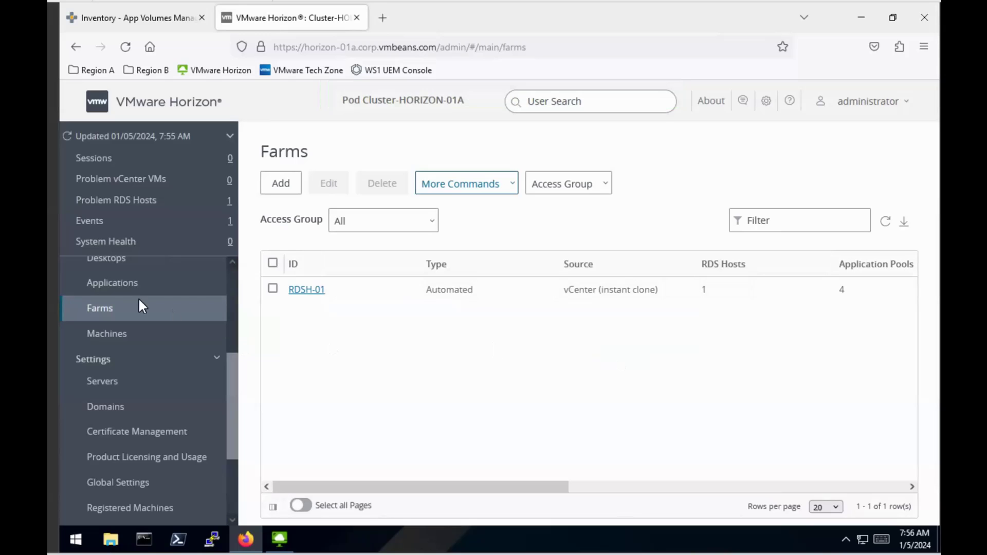
- Open Horizon's Applications list, then view App Volumes Manager's Packages inventory
click(130, 282)
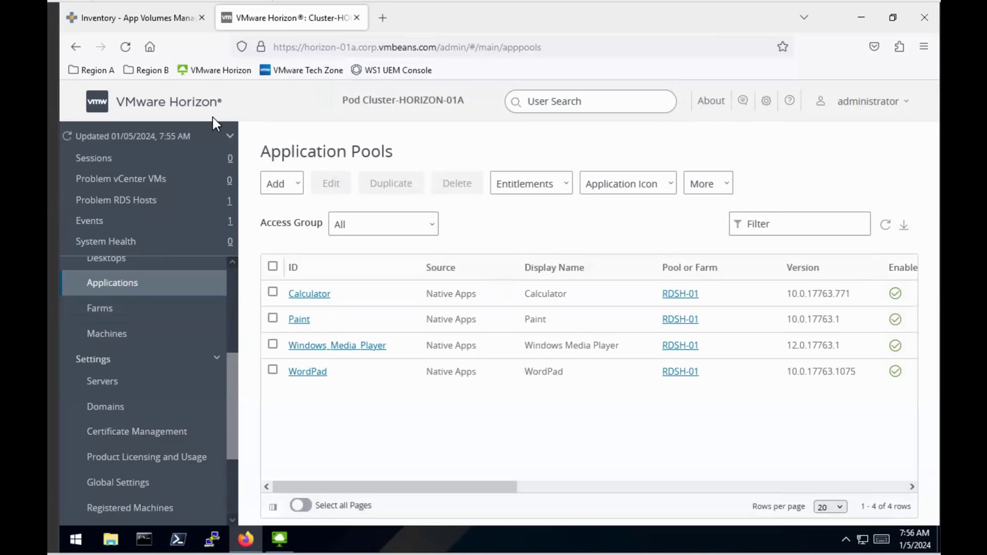
click(156, 19)
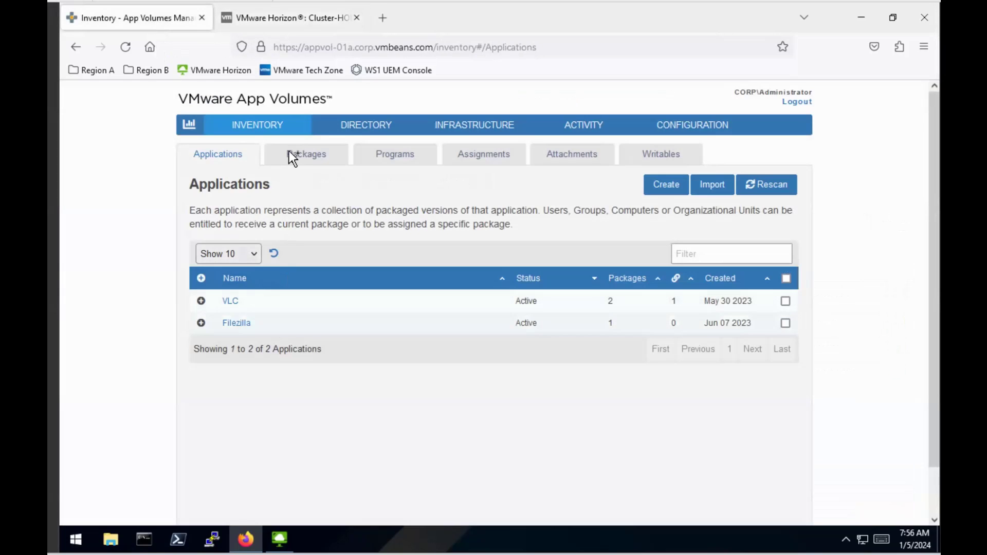
click(301, 161)
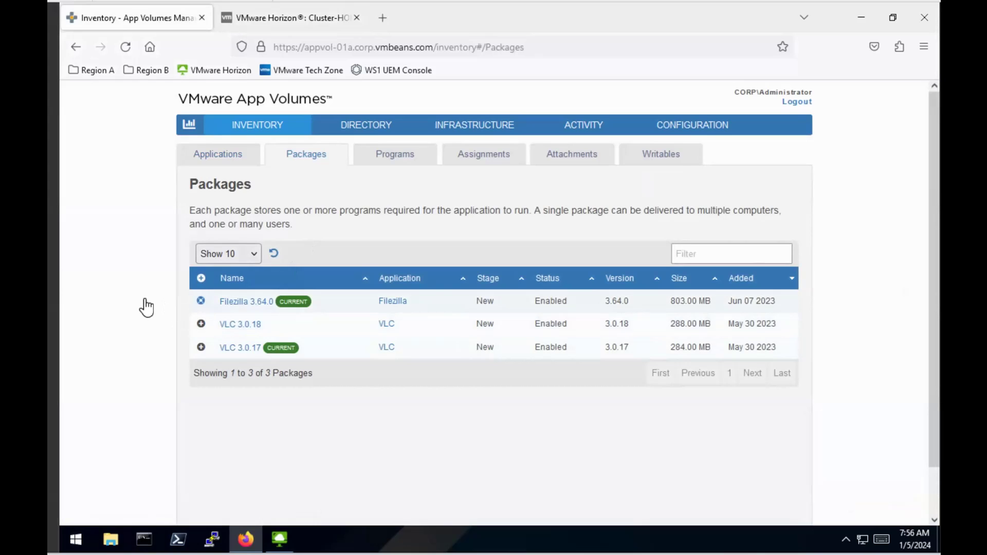
- Edit the Filezilla 3.64.0 package to use On-demand delivery and save it
click(201, 301)
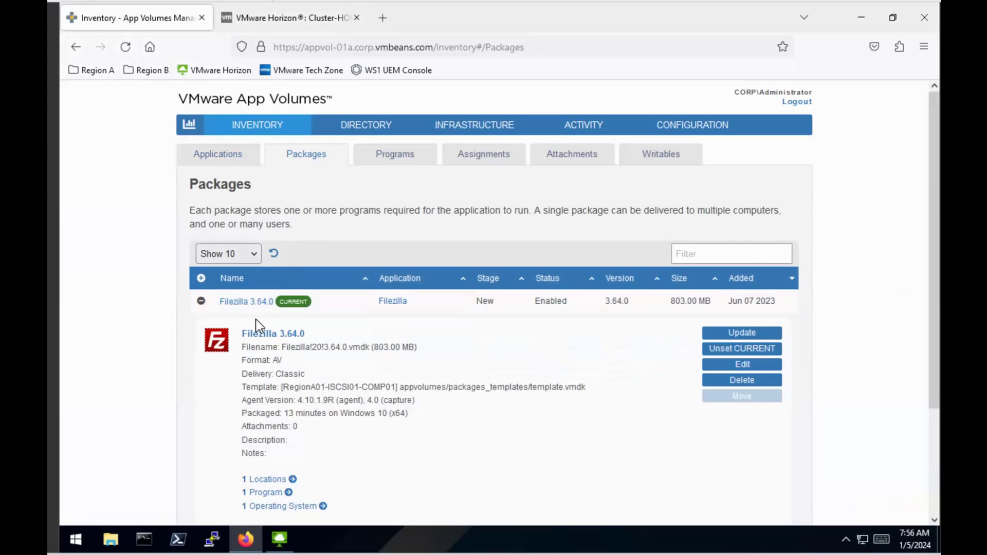
click(731, 366)
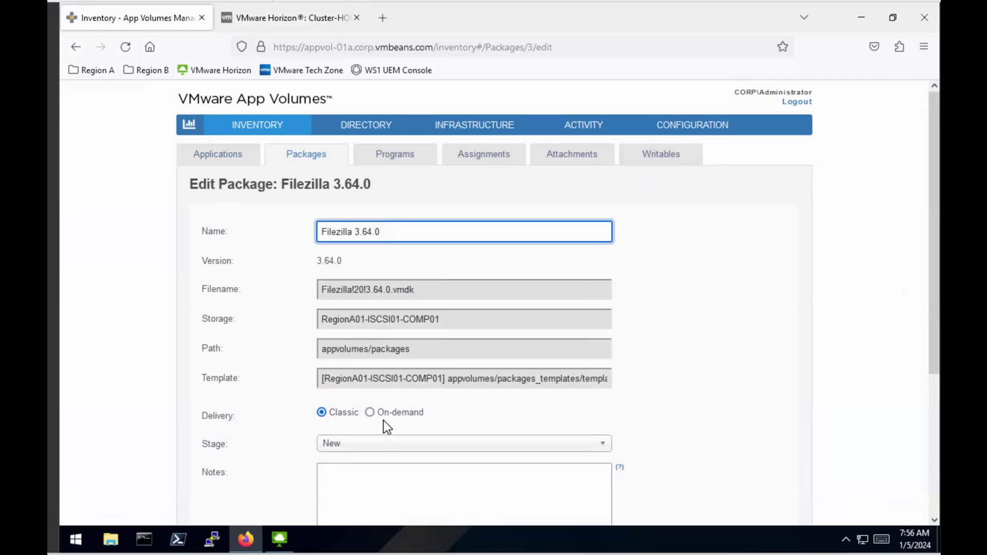
click(370, 414)
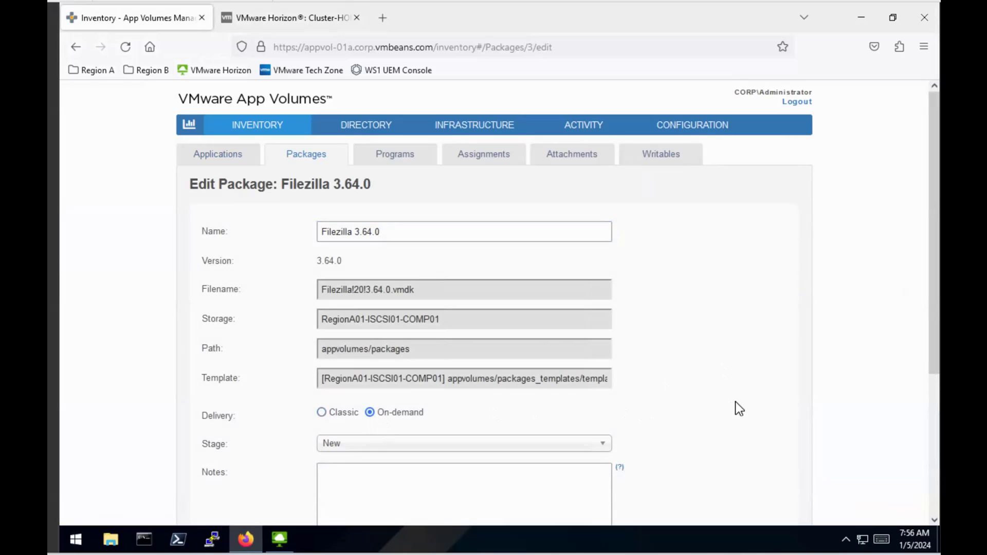
scroll(739, 403, down, 1)
scroll(738, 402, down, 3)
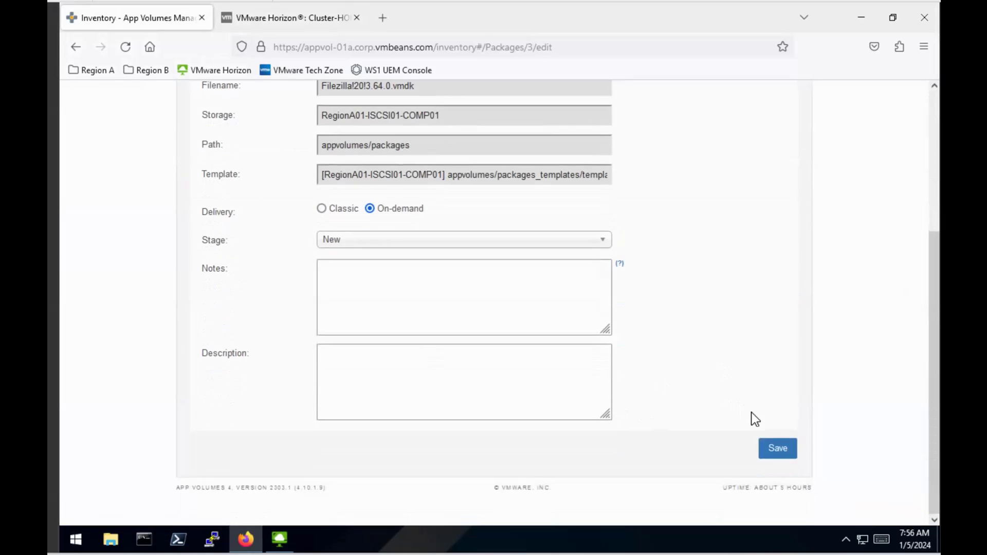
click(777, 449)
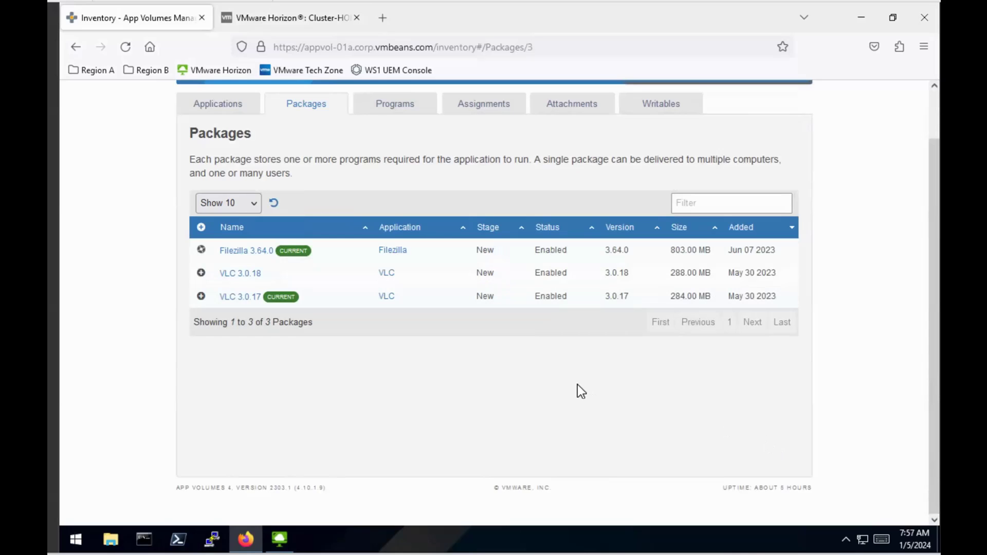
- Back in Horizon Console, start adding an application pool from App Volumes packages
click(298, 23)
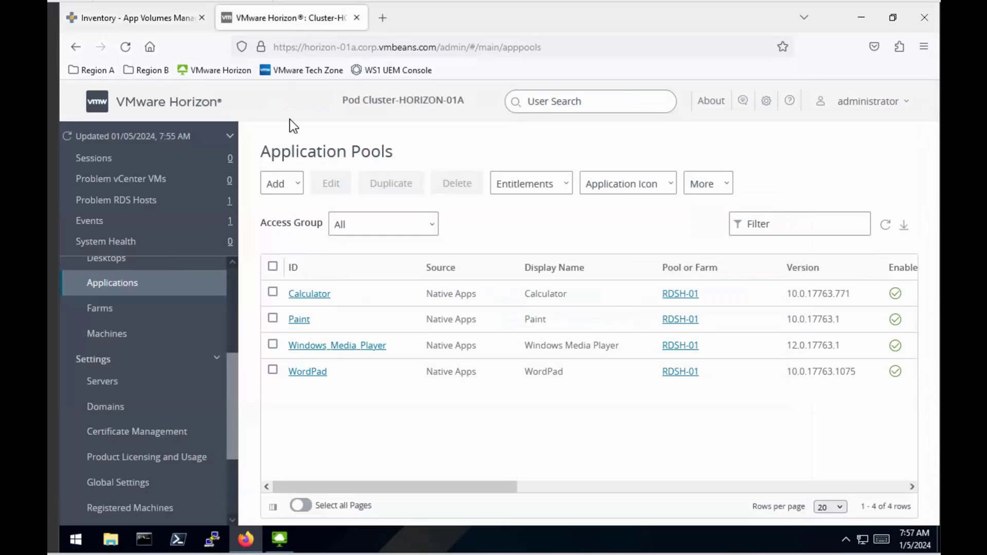
click(296, 188)
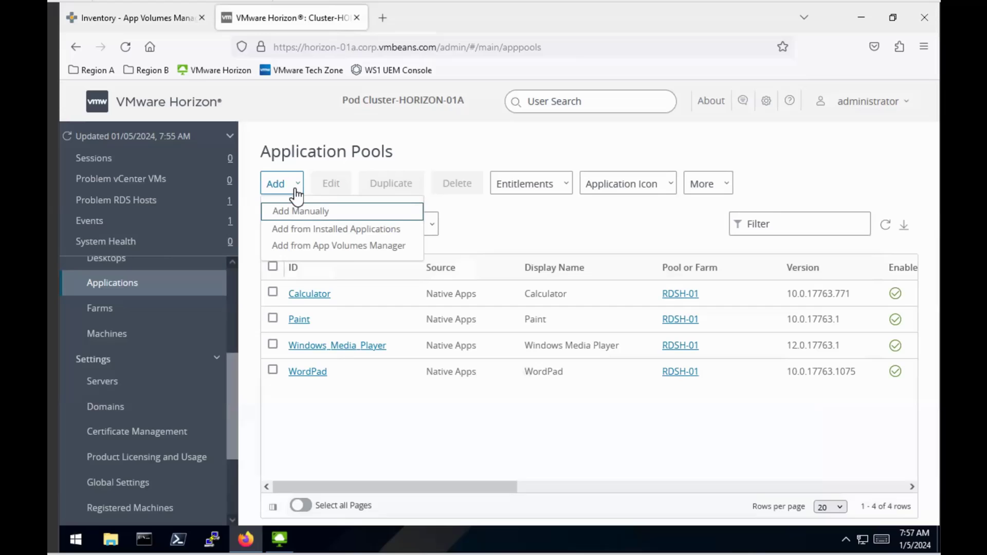
click(344, 246)
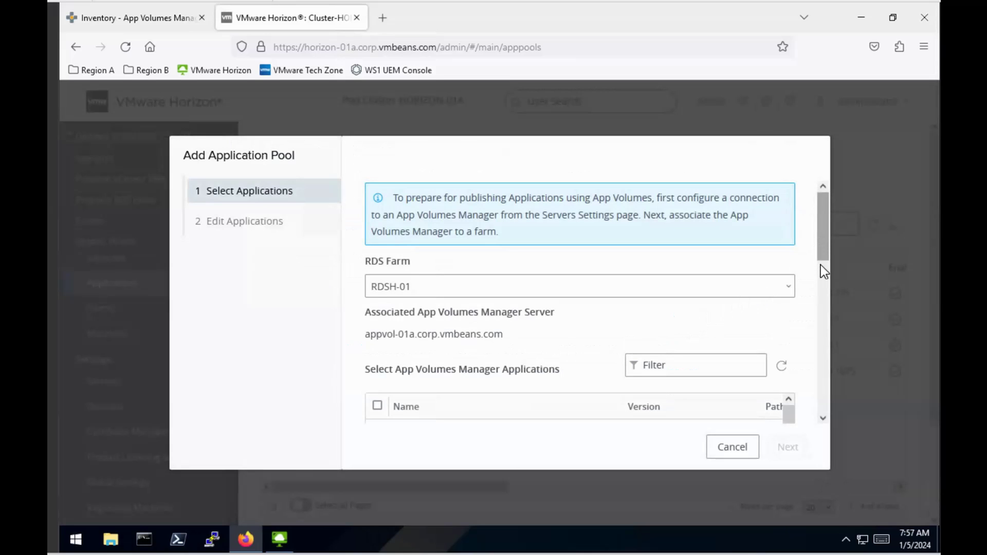
- Select FileZilla Client and submit it as application pool FileZilla_Client
scroll(820, 265, down, 3)
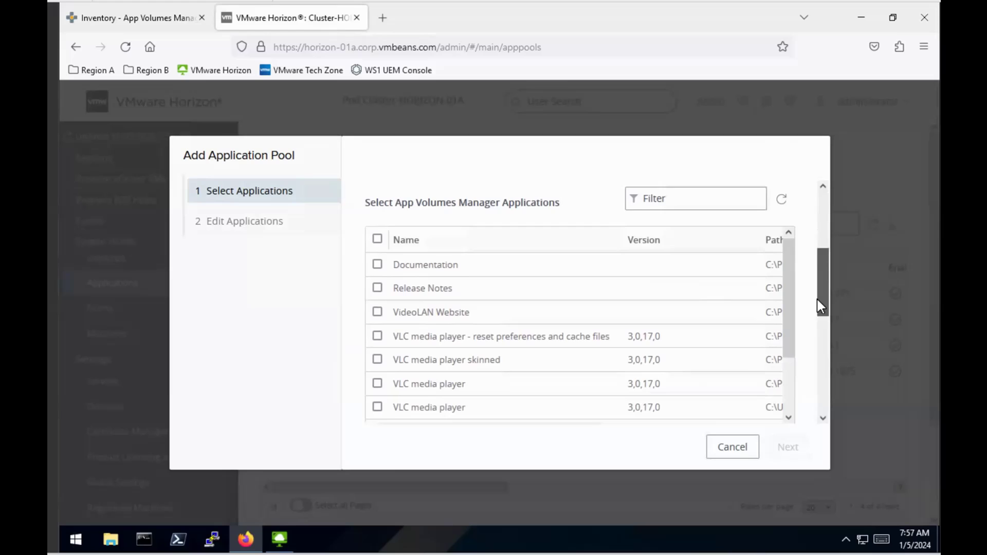
scroll(820, 308, down, 1)
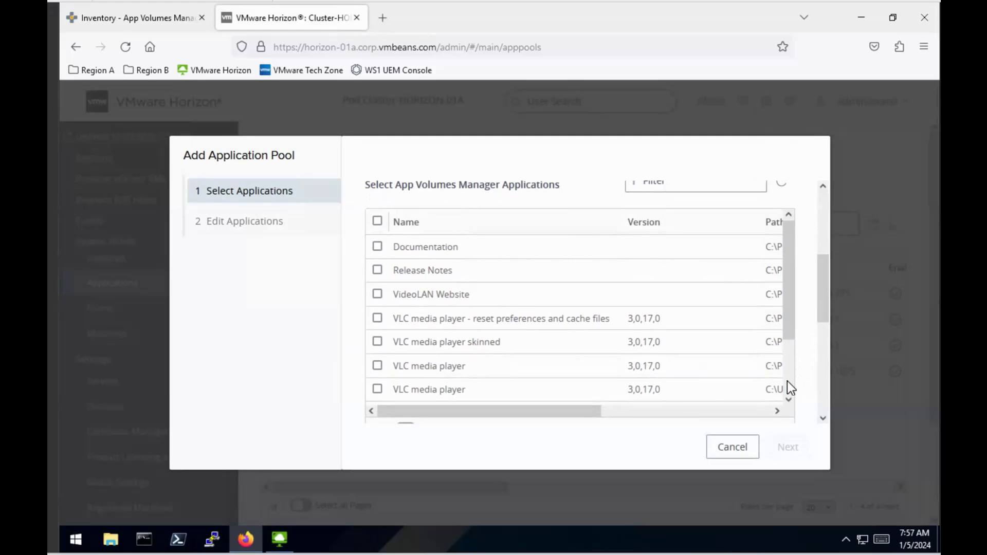
scroll(787, 381, down, 3)
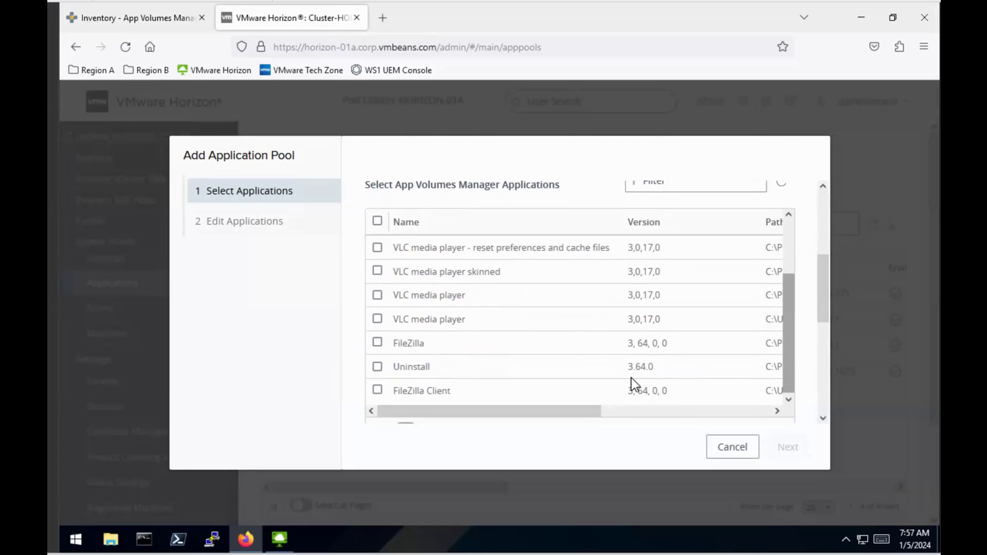
click(379, 390)
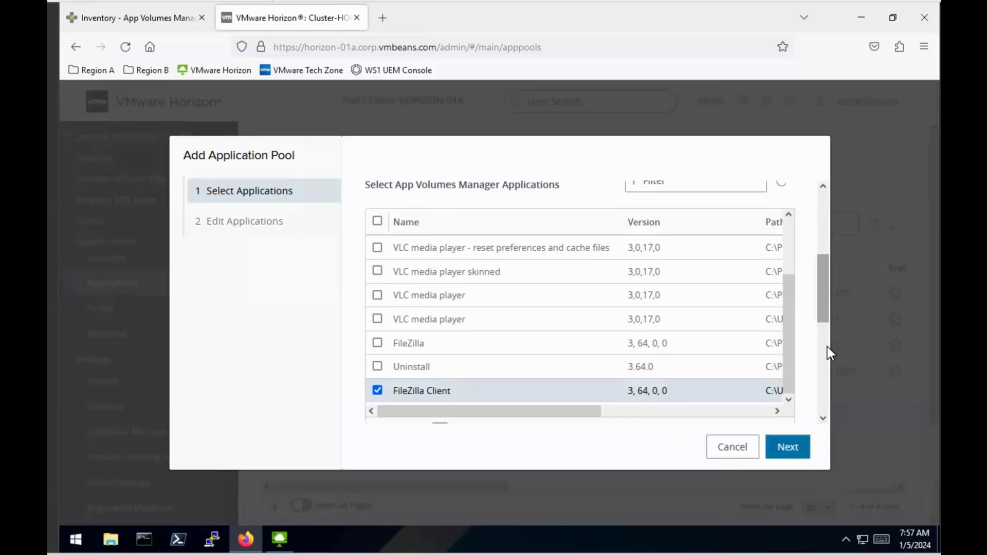
scroll(827, 346, down, 2)
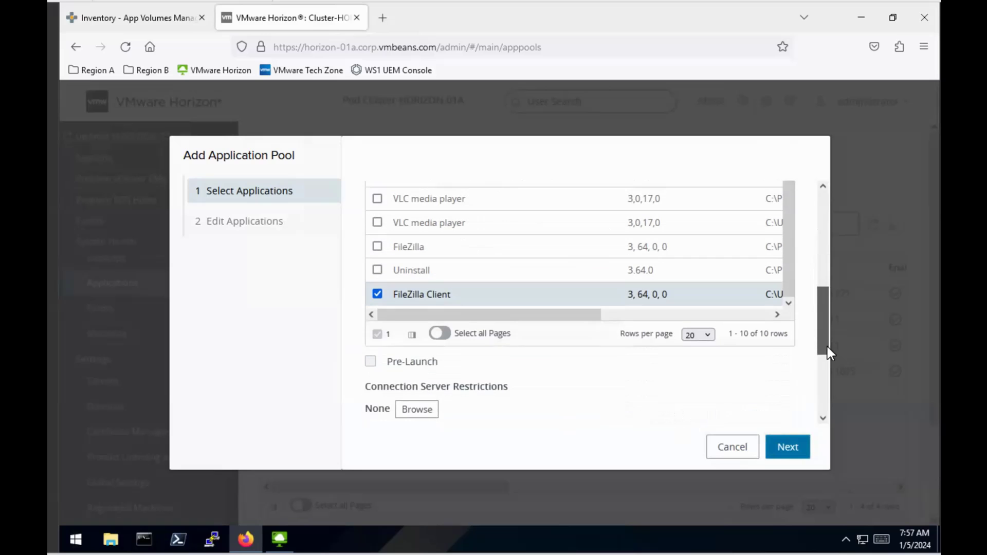
click(788, 449)
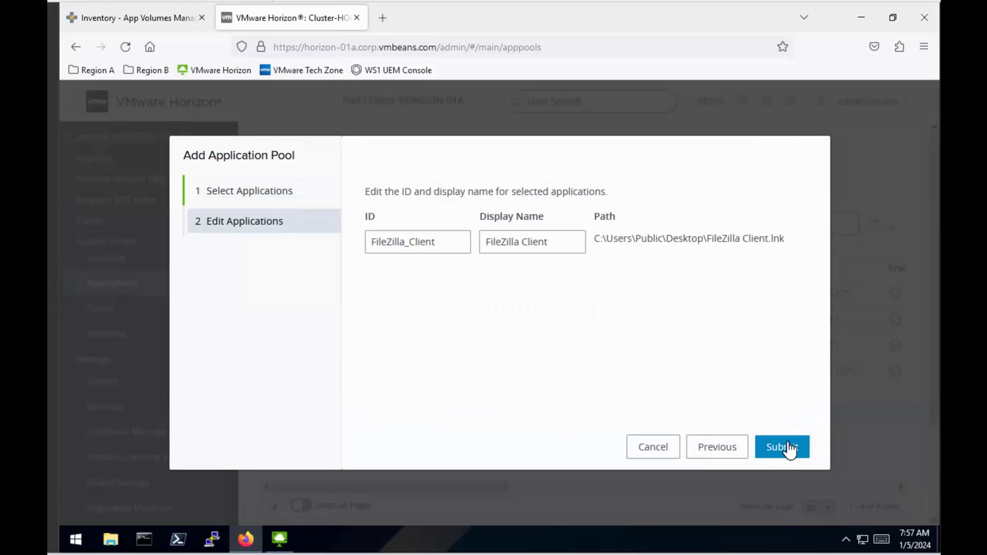
click(790, 450)
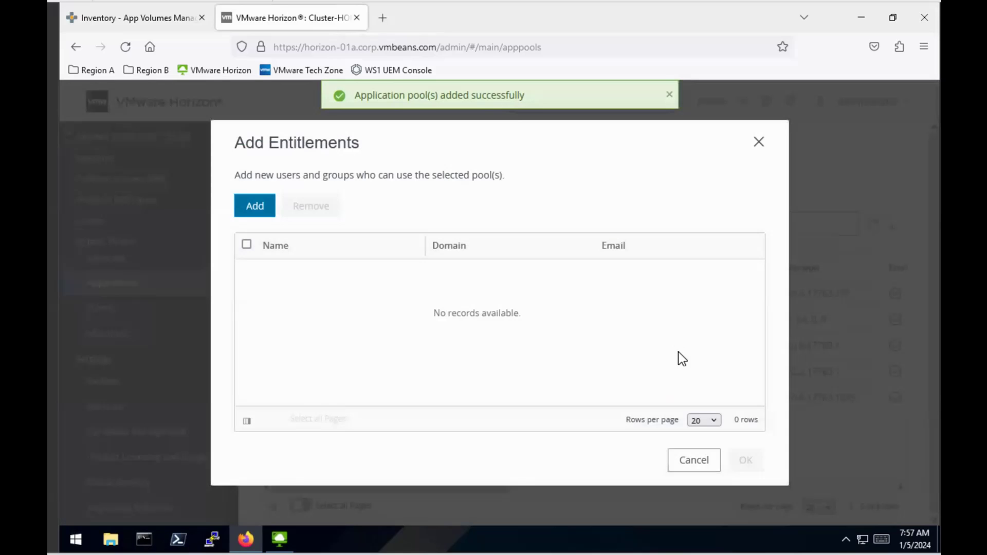
- Find the test user in corp.vmbeans.com and entitle them to the FileZilla_Client pool
click(254, 206)
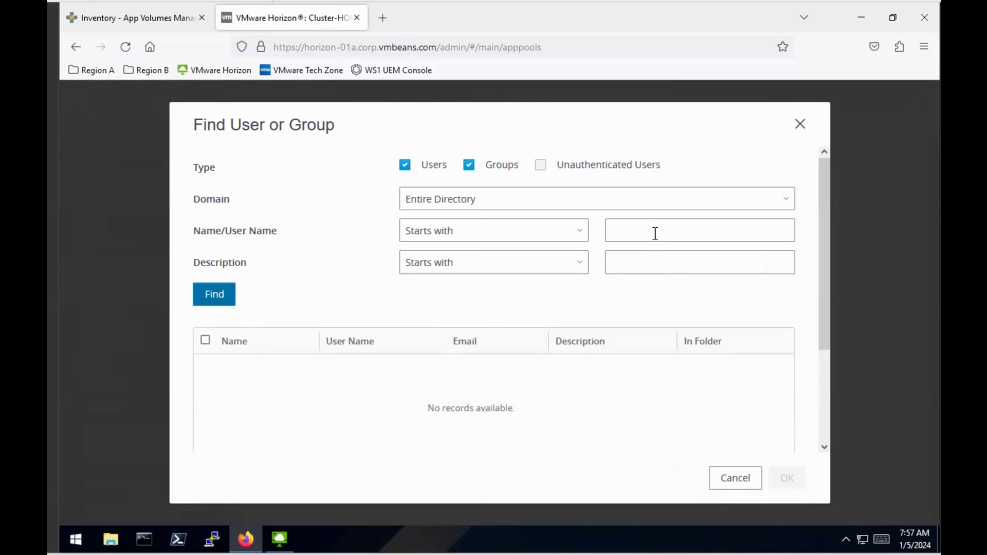
click(655, 234)
text(us)
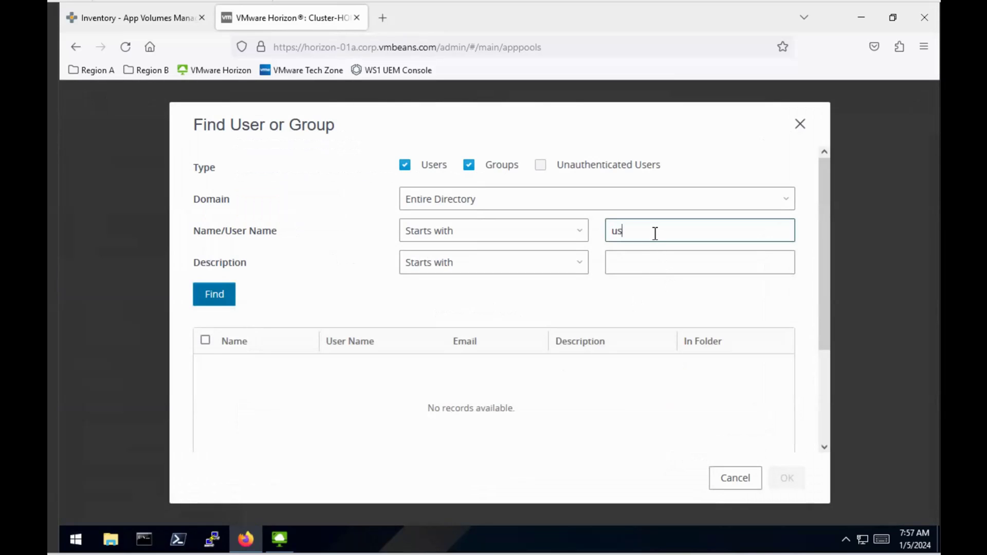
text(er1mod6)
click(225, 298)
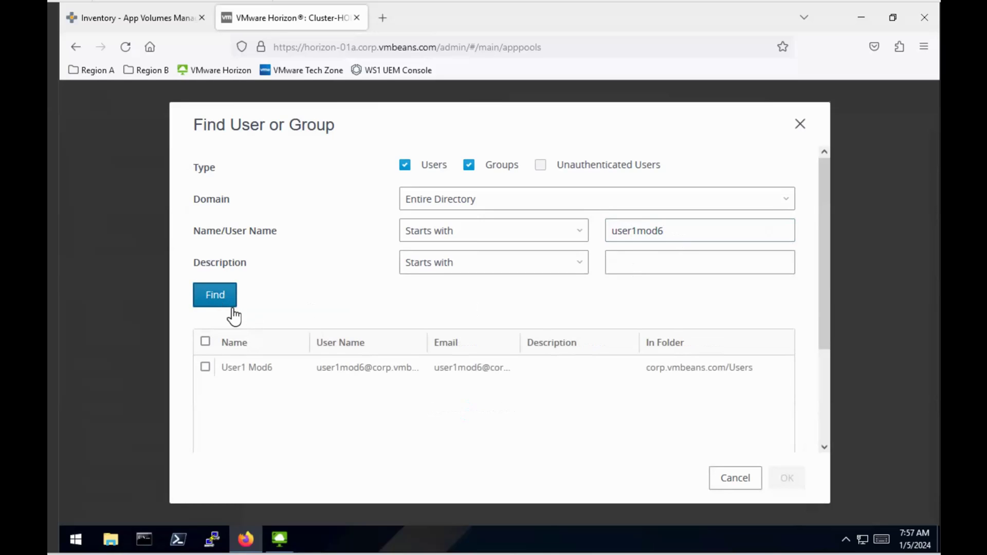
click(206, 367)
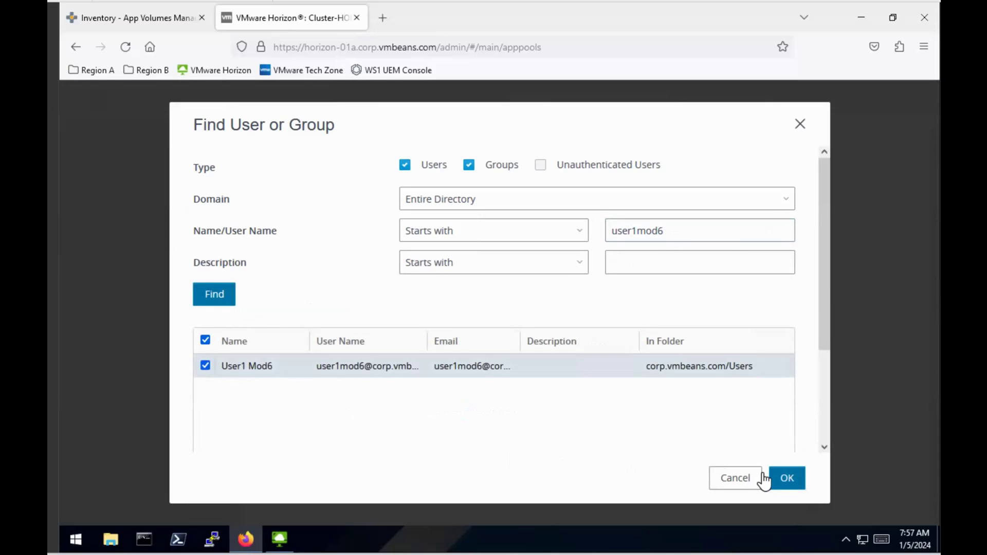
click(782, 478)
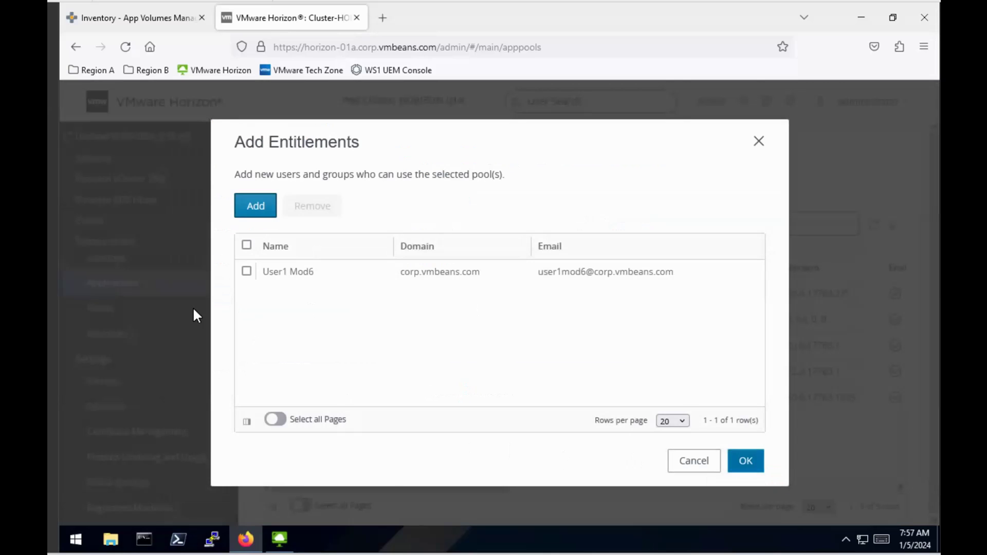
click(246, 271)
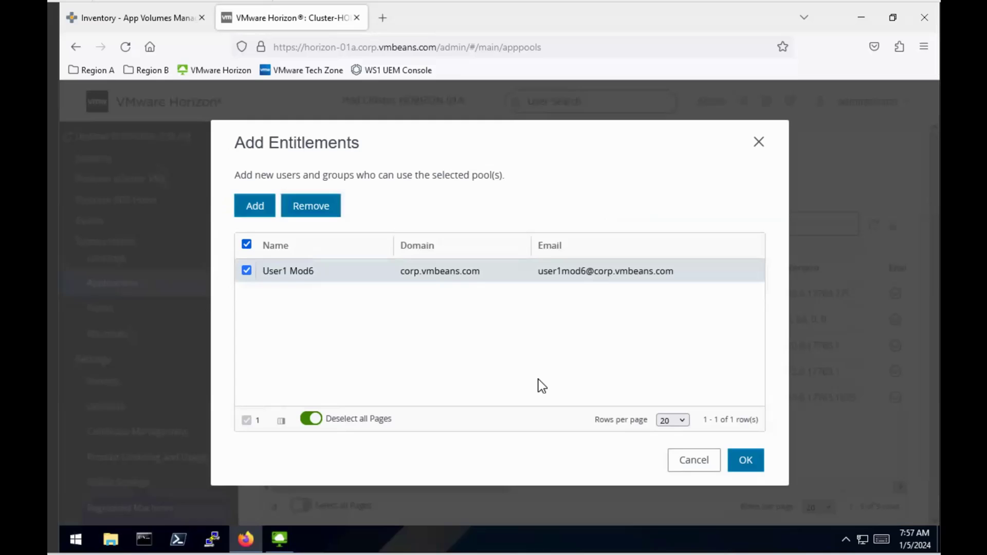
click(745, 460)
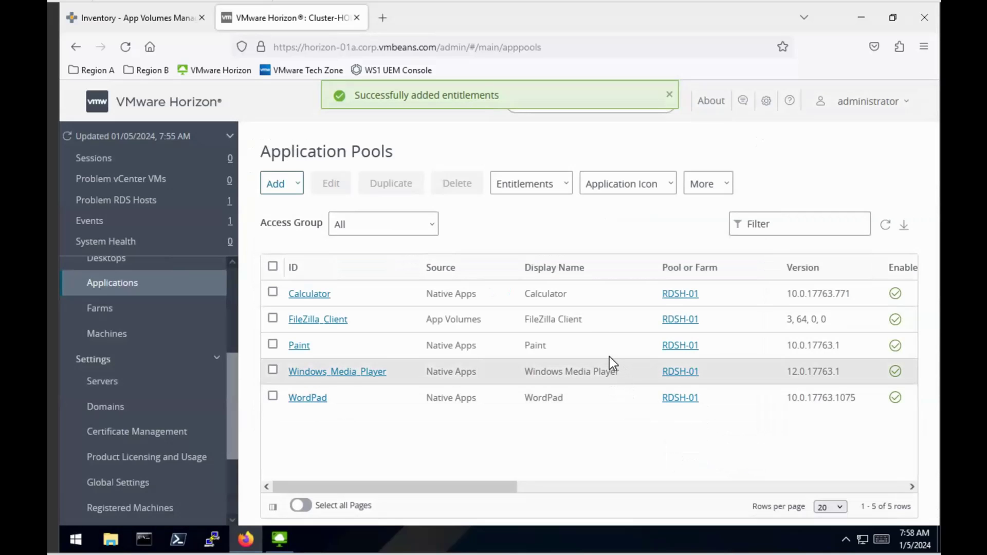
- In Horizon Client, connect to horizon-01a and log in with the test user's credentials
click(860, 17)
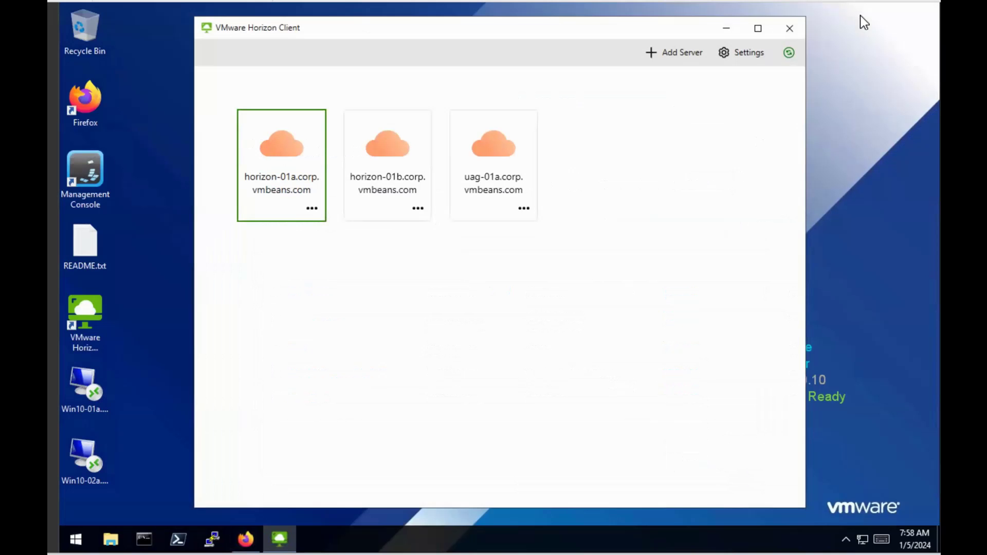
double_click(282, 177)
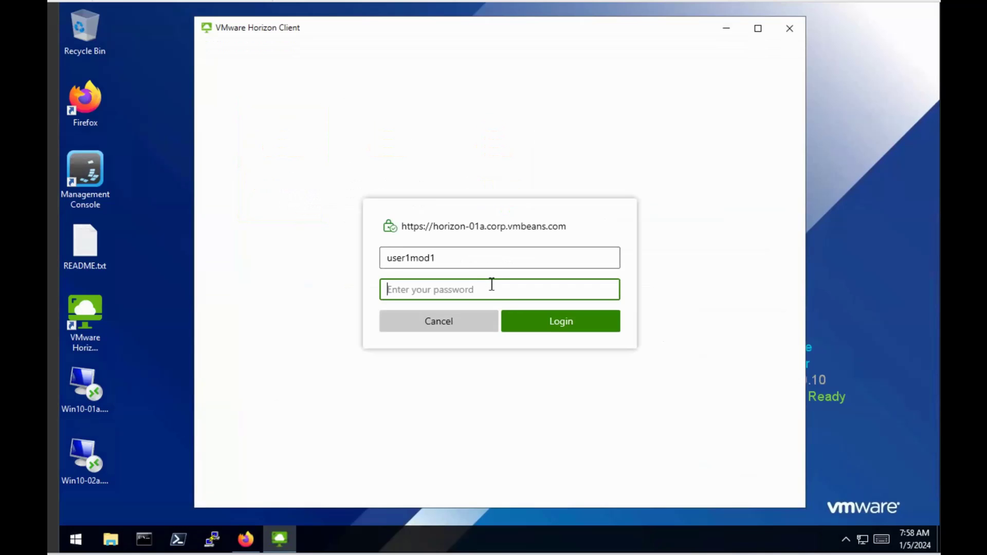
click(456, 260)
double_click(456, 260)
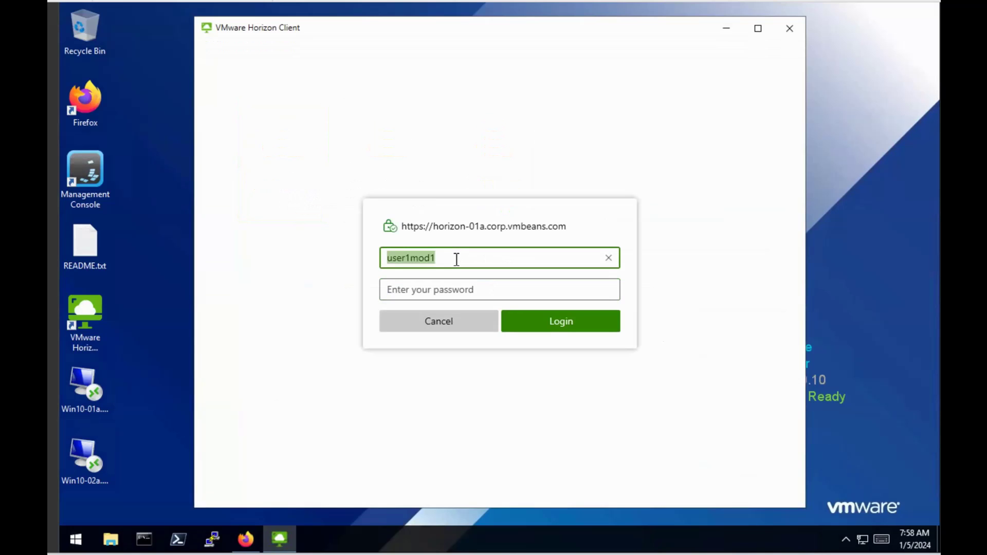
key(BackSpace)
text(6)
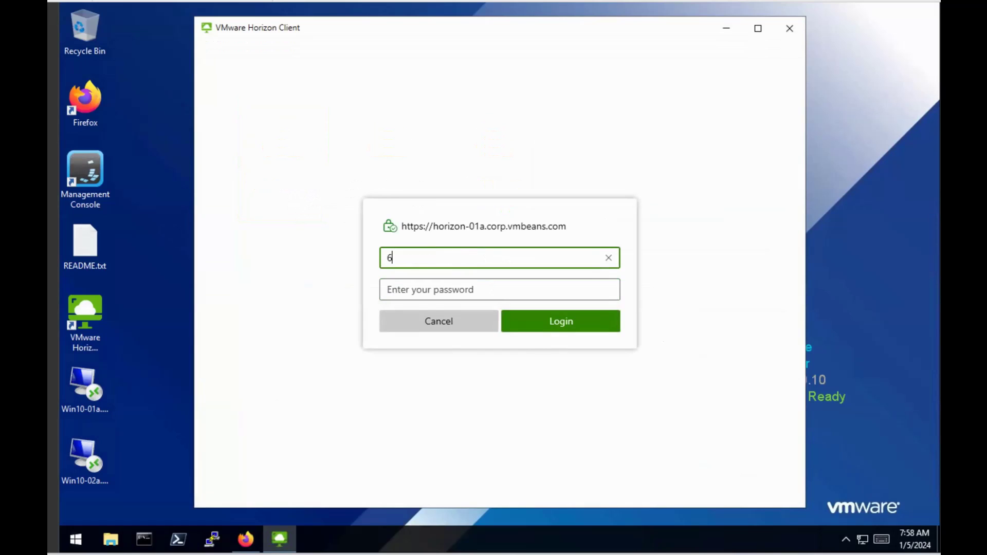
key(BackSpace)
text(user1mod6)
key(Tab)
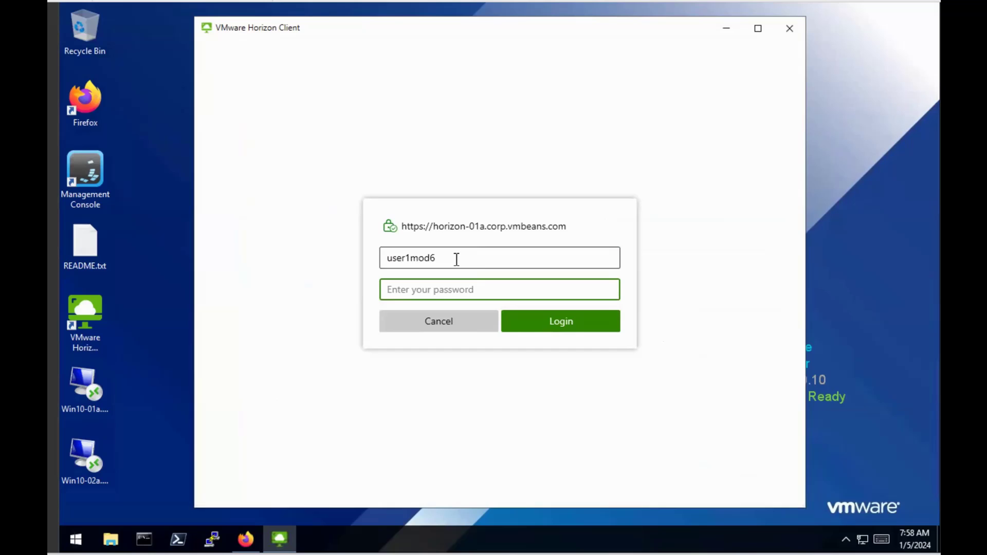
text(VMware1!)
click(563, 323)
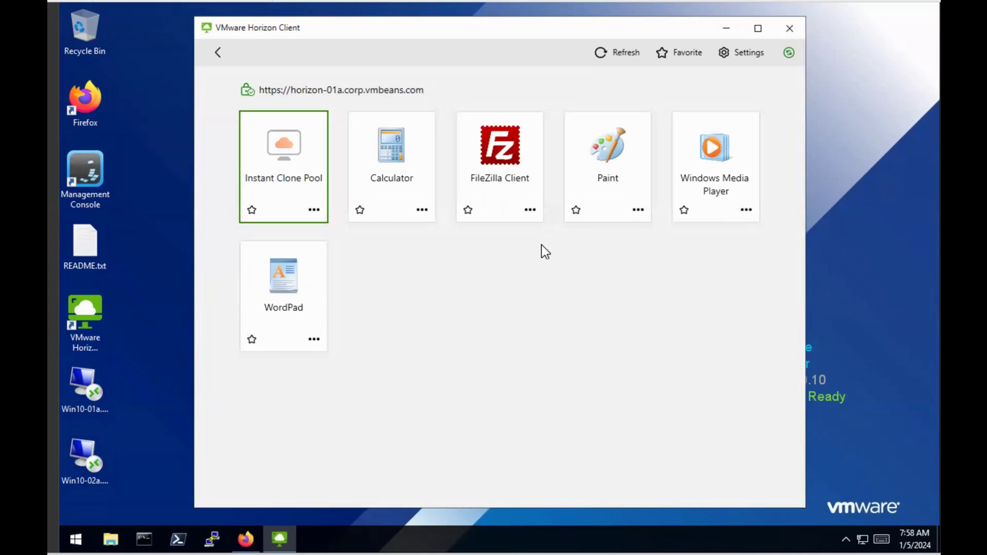
- Launch FileZilla Client from the Horizon app list and close the welcome dialog
click(508, 148)
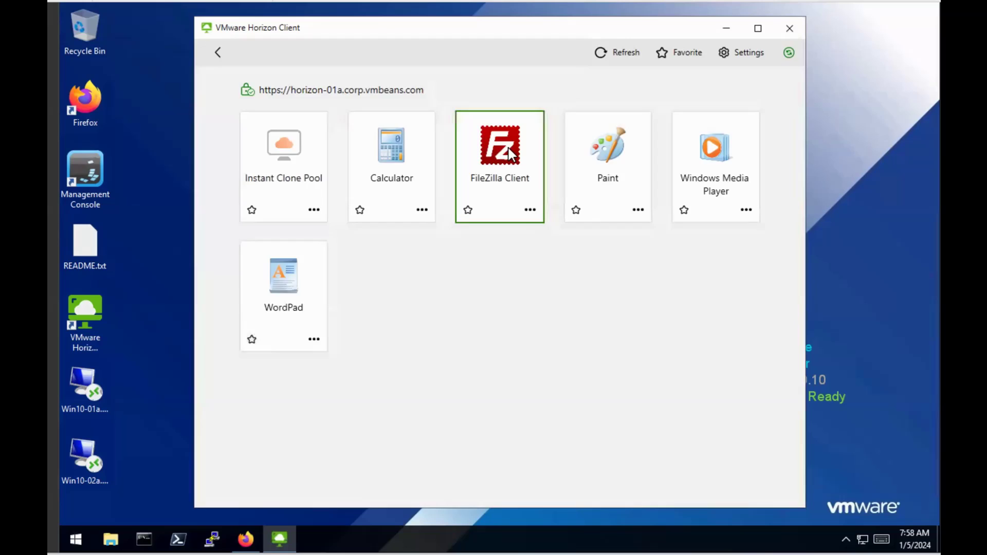
double_click(508, 148)
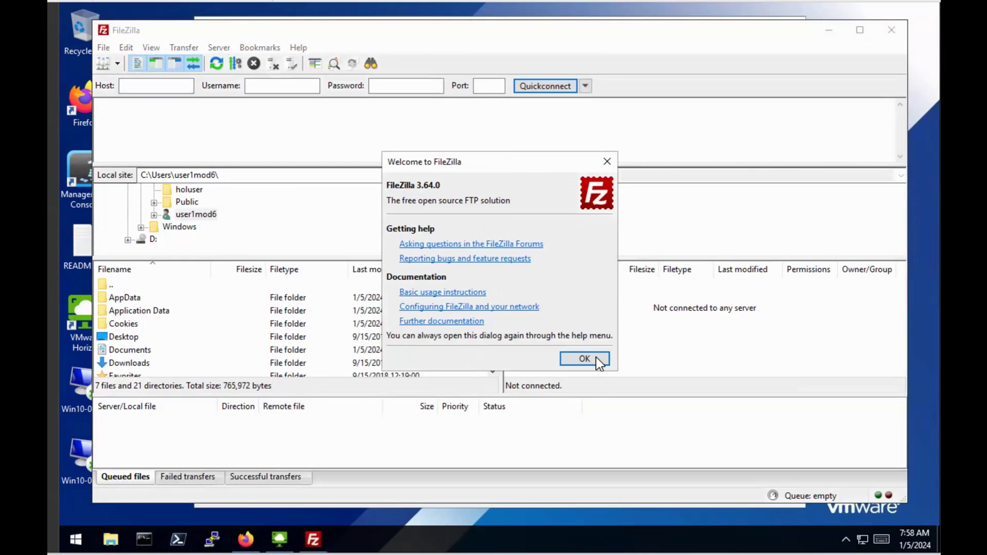
click(597, 359)
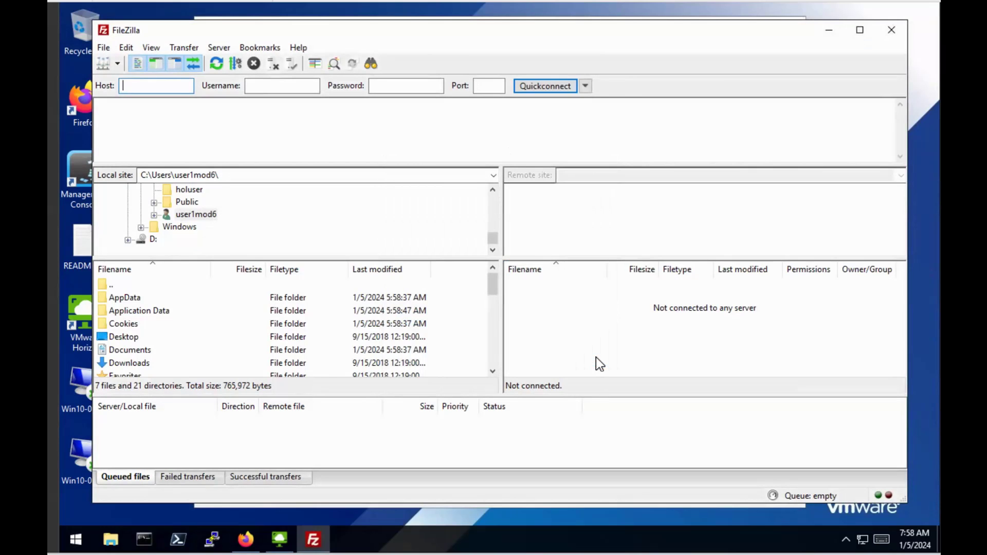
- Open App Volumes Attachments and highlight Filezilla 3.64.0 on CORP\RDSH1$ with assignment type Horizon
mouse_move(248, 546)
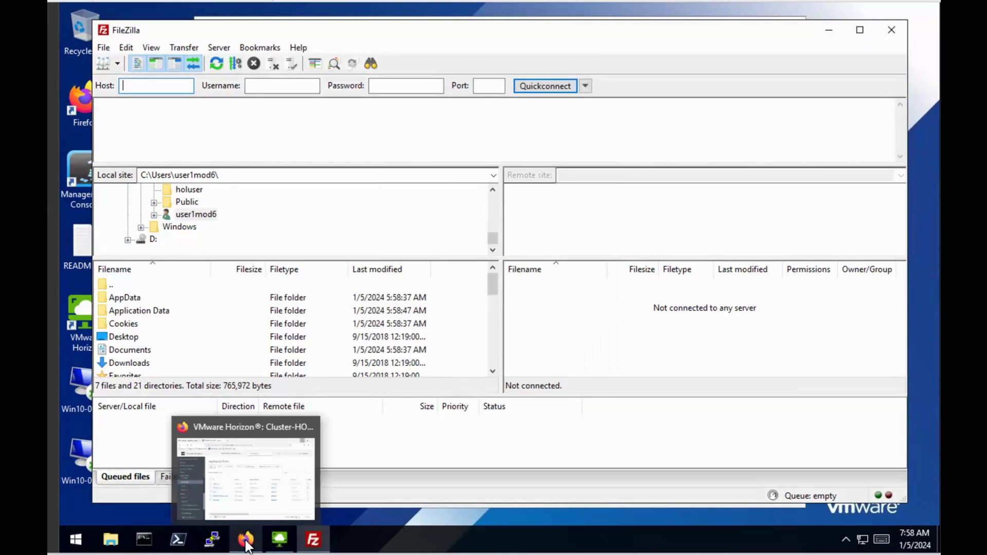
click(246, 545)
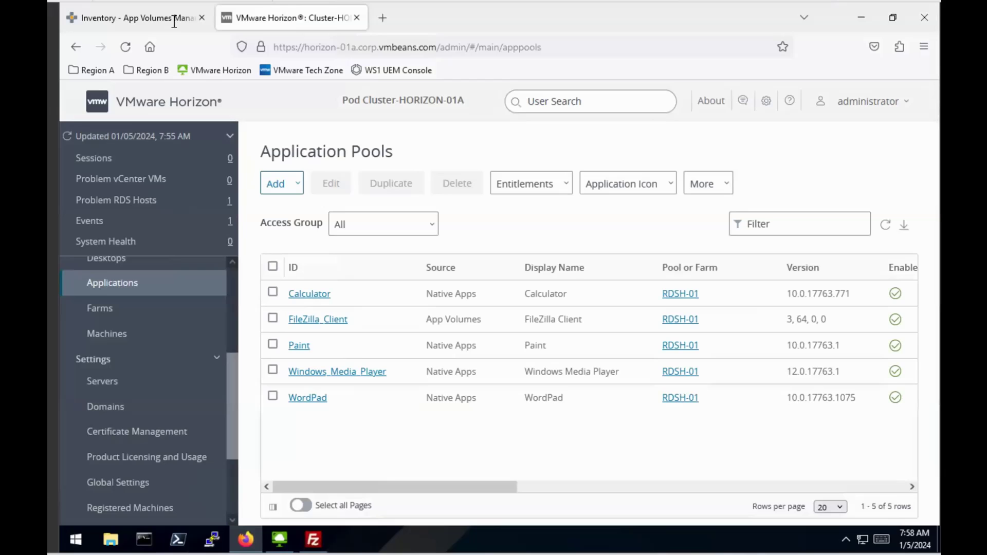
click(168, 18)
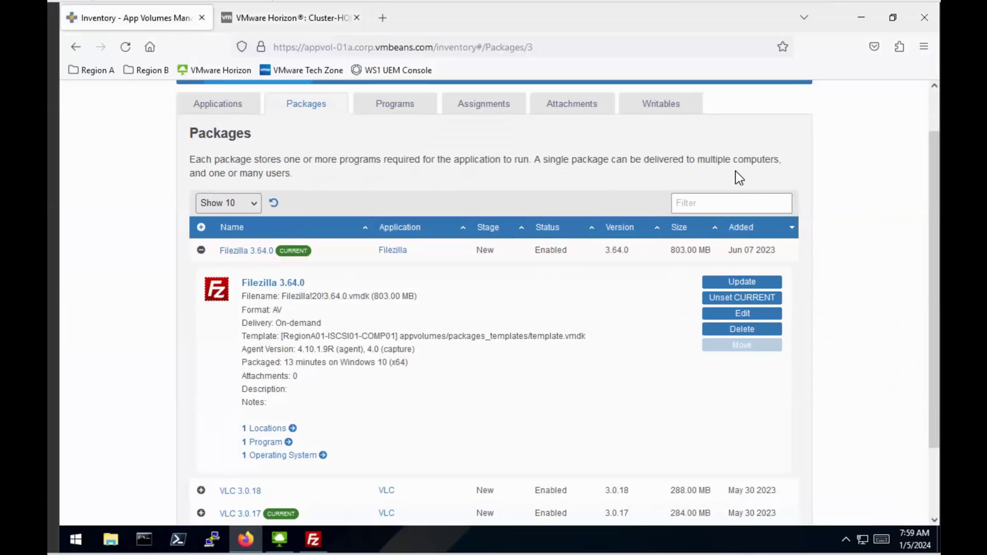
click(581, 110)
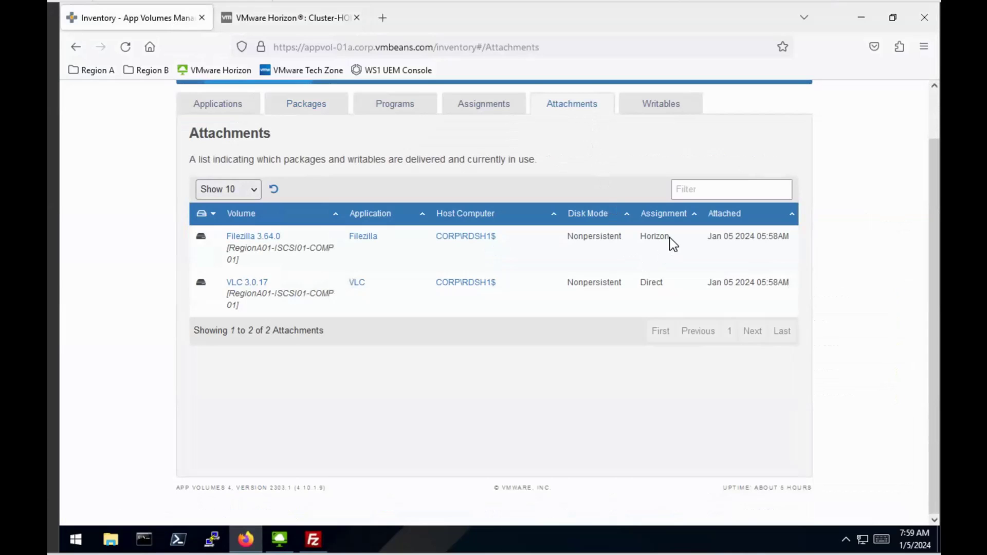
drag(671, 234, 643, 235)
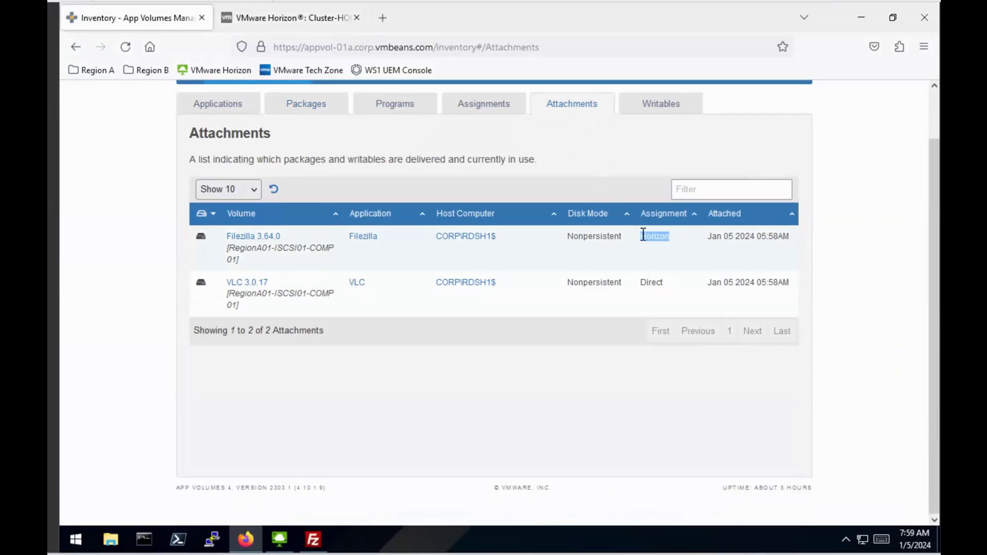